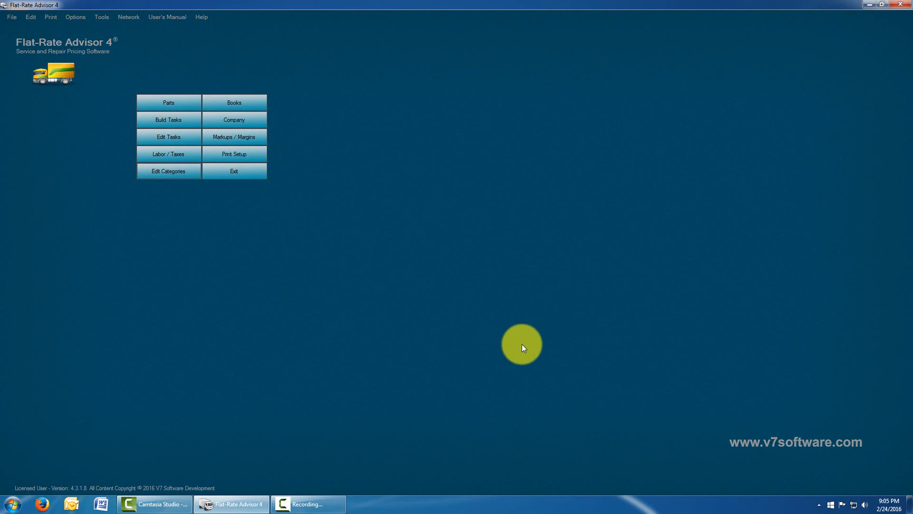
Open the category editor and look over the list of categories
{"action": "left_click", "coordinate": [184, 174]}
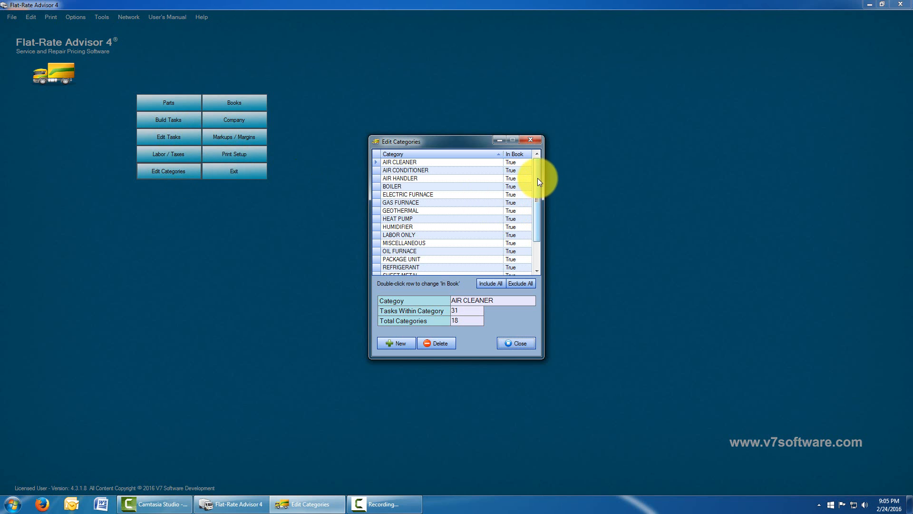
{"action": "mouse_move", "coordinate": [538, 178]}
{"action": "left_mouse_down"}
{"action": "mouse_move", "coordinate": [538, 215]}
{"action": "mouse_move", "coordinate": [537, 161]}
{"action": "left_mouse_up"}
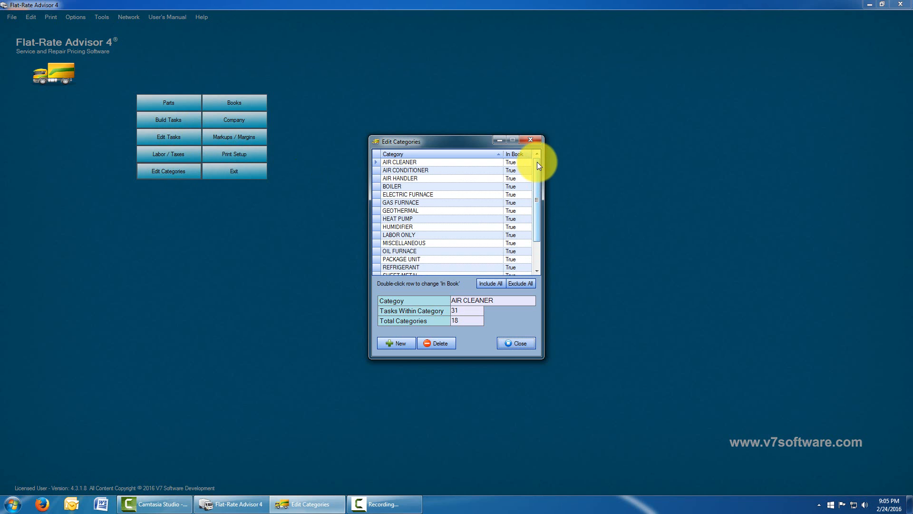
{"action": "key", "text": "F9"}
{"action": "key", "text": "F9"}
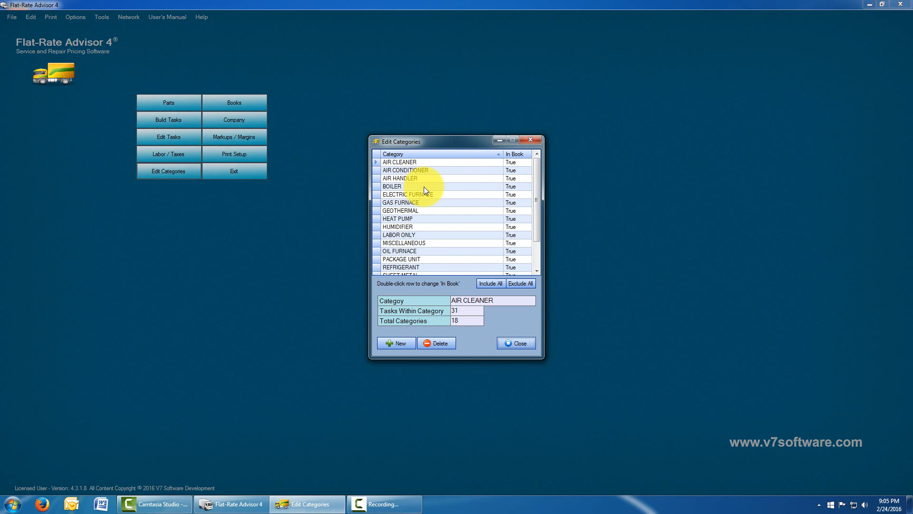
Exclude Boiler, Geothermal and Sheet Metal from the book, then include all categories again
{"action": "double_click", "coordinate": [463, 187]}
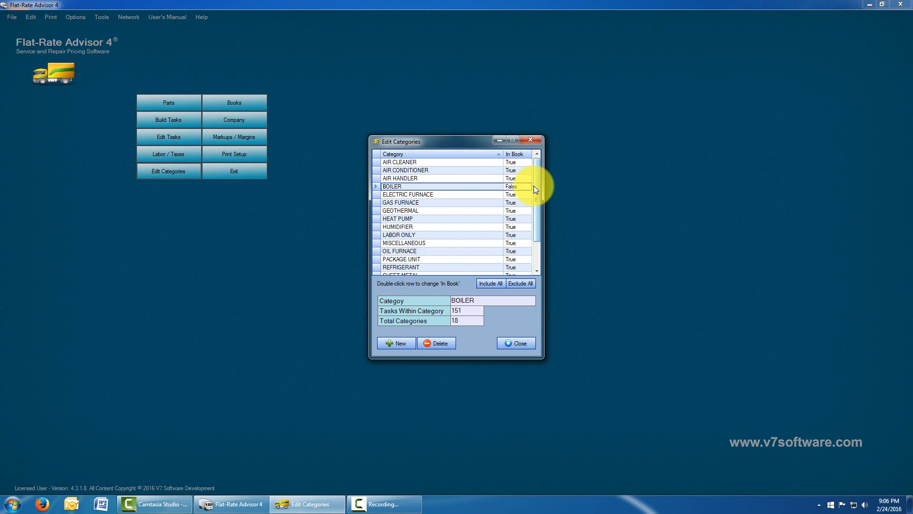
{"action": "double_click", "coordinate": [448, 211]}
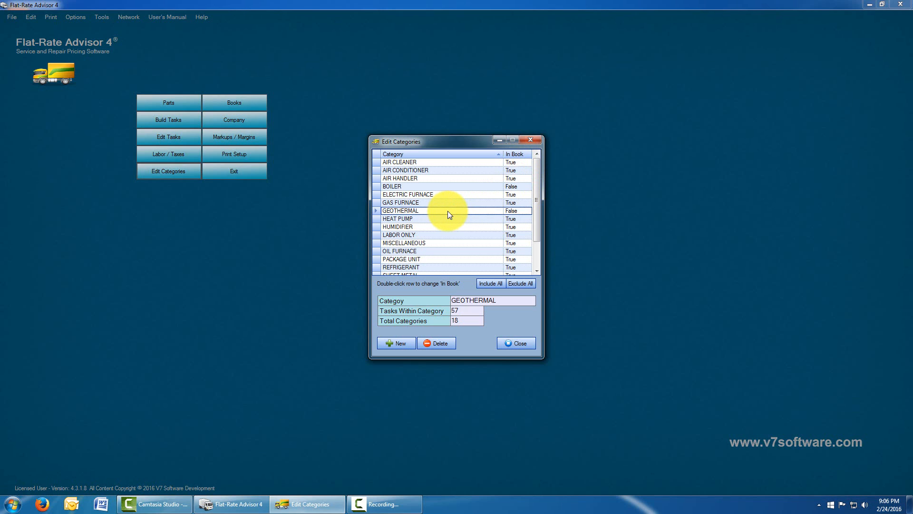
{"action": "scroll", "coordinate": [535, 202], "scroll_direction": "down", "scroll_amount": 2}
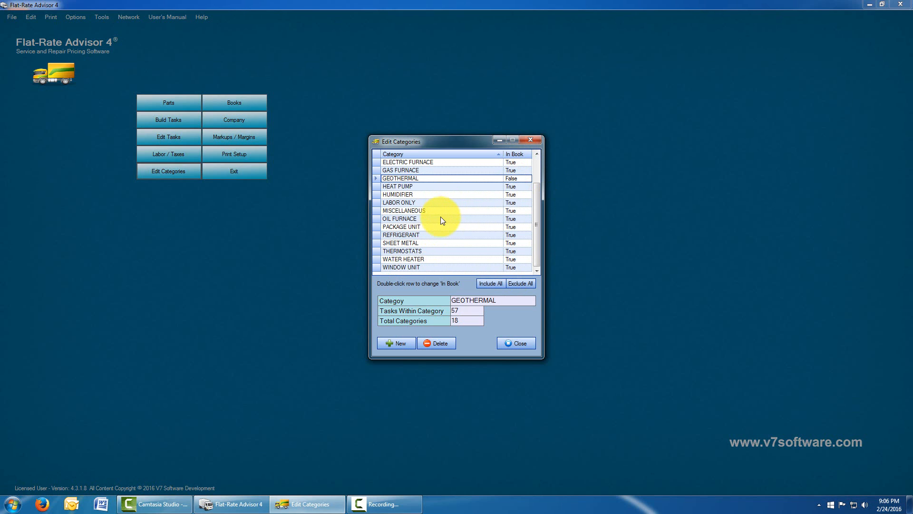
{"action": "double_click", "coordinate": [426, 243]}
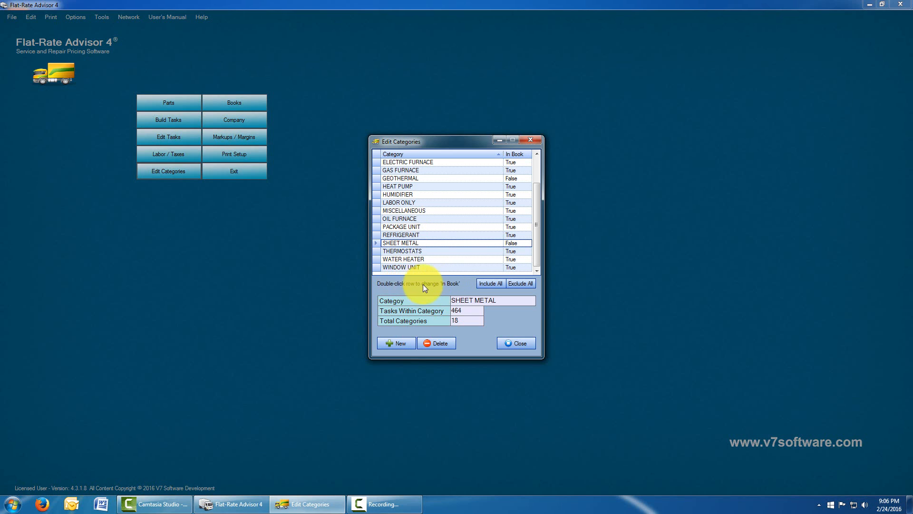
{"action": "left_click", "coordinate": [493, 284]}
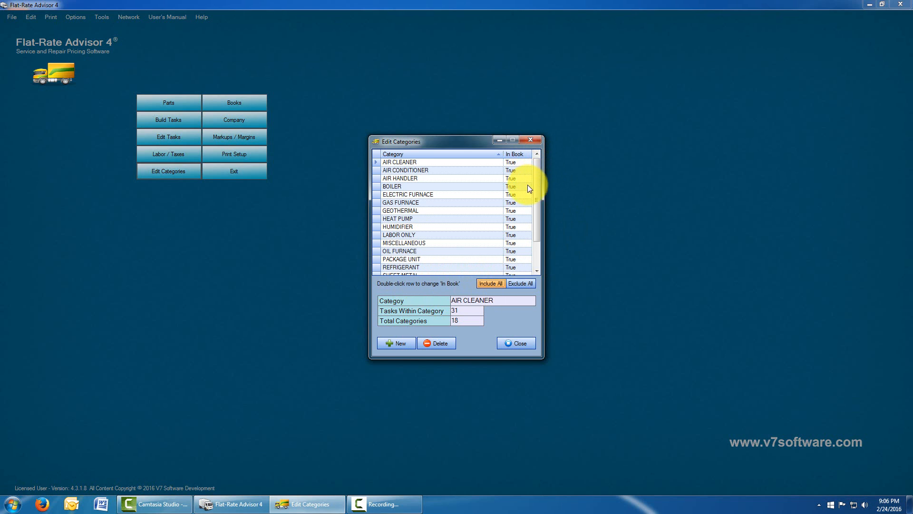
{"action": "left_click_drag", "start_coordinate": [536, 197], "coordinate": [536, 169]}
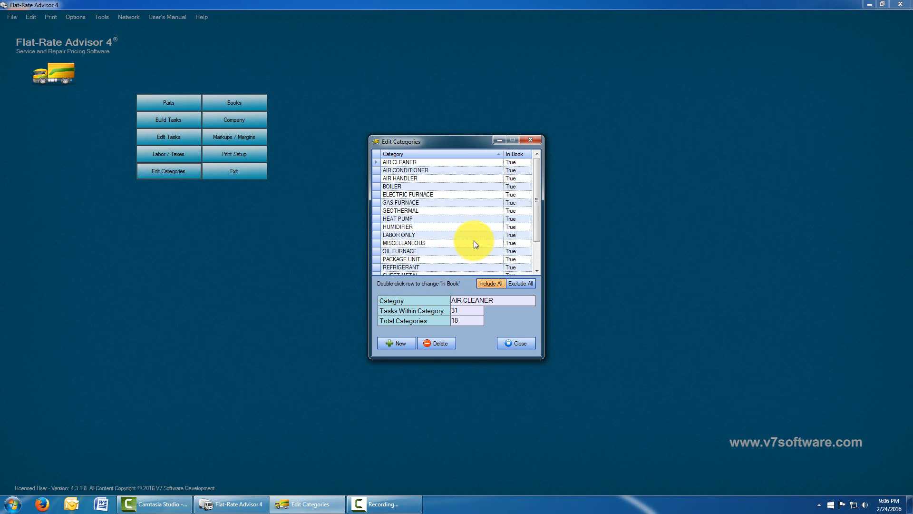
Exclude all categories from the book and include only Air Conditioner
{"action": "left_click", "coordinate": [527, 284]}
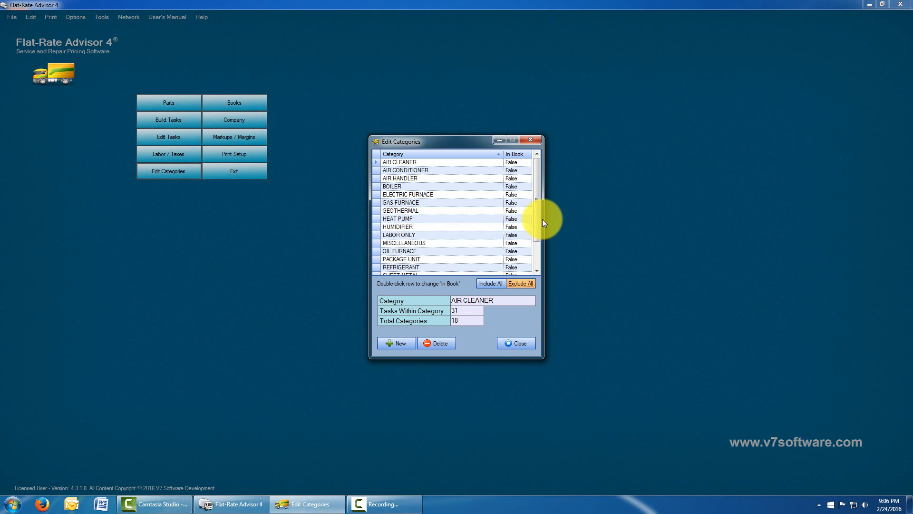
{"action": "mouse_move", "coordinate": [537, 194]}
{"action": "left_mouse_down"}
{"action": "mouse_move", "coordinate": [538, 233]}
{"action": "mouse_move", "coordinate": [536, 181]}
{"action": "left_mouse_up"}
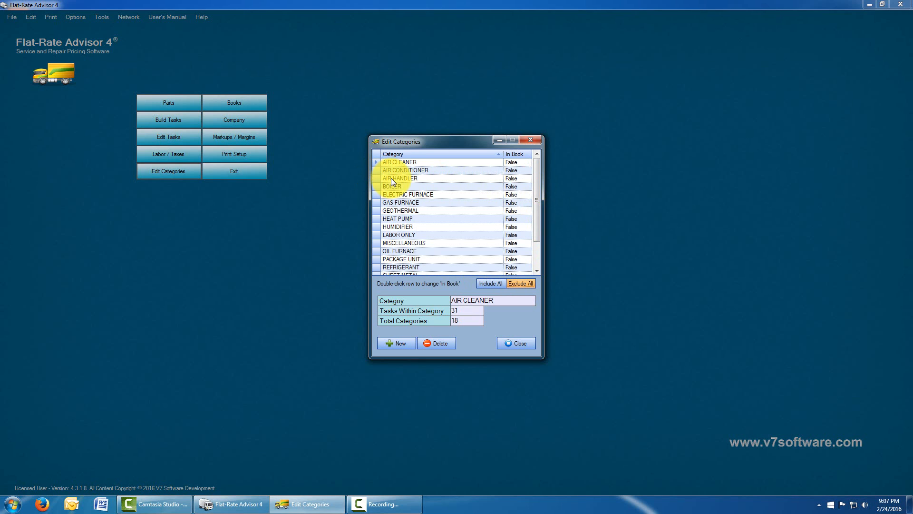
{"action": "double_click", "coordinate": [441, 170]}
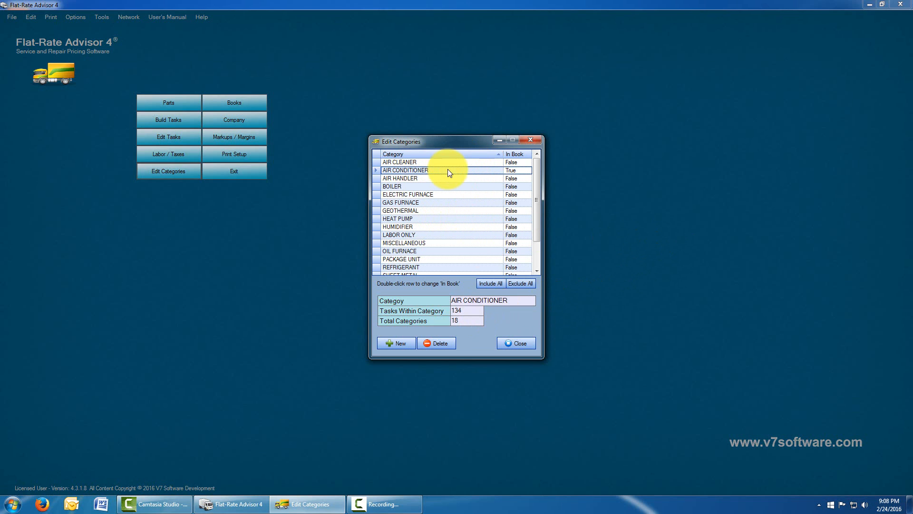
Include all categories, exclude Boiler, Geothermal and Sheet Metal from the book, and close the category editor
{"action": "left_click", "coordinate": [490, 283]}
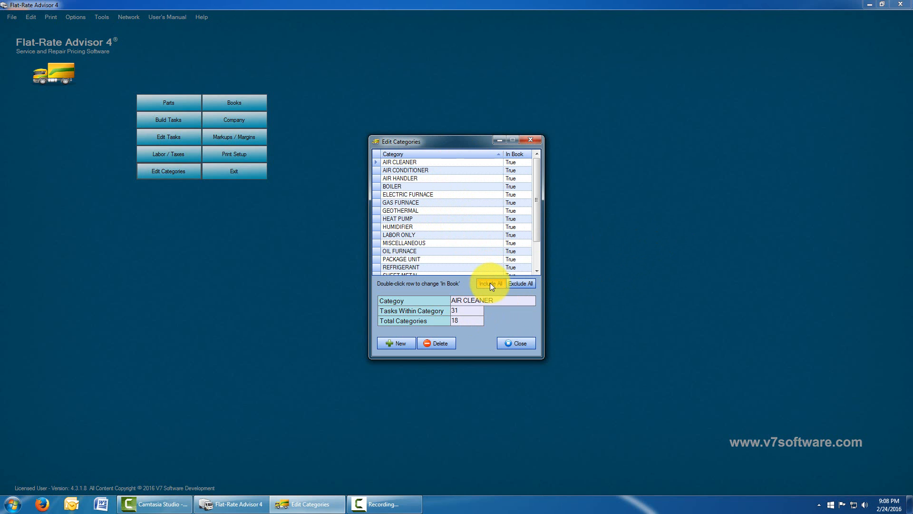
{"action": "double_click", "coordinate": [441, 186]}
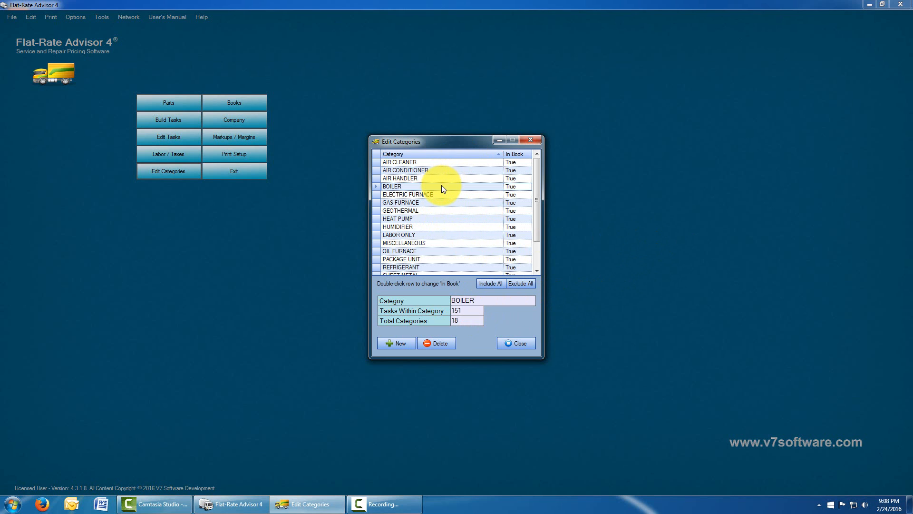
{"action": "double_click", "coordinate": [443, 210]}
{"action": "scroll", "coordinate": [444, 209], "scroll_direction": "down", "scroll_amount": 2}
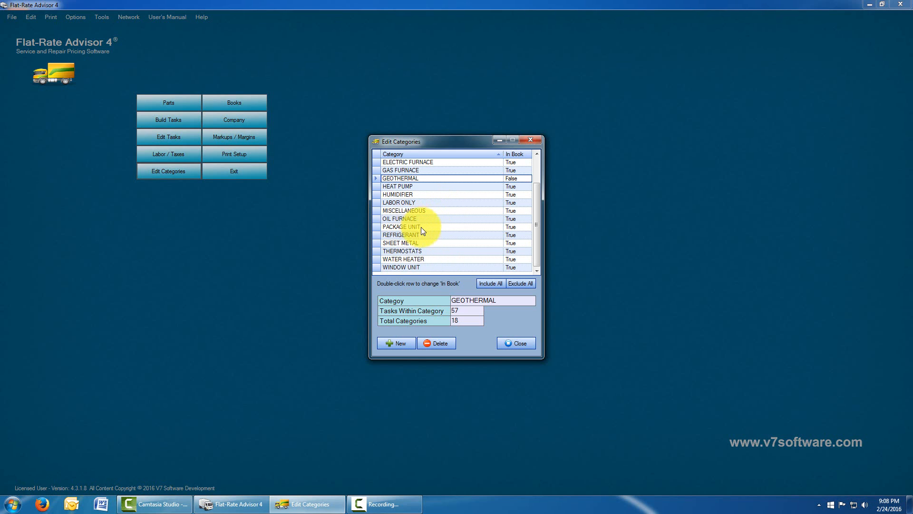
{"action": "double_click", "coordinate": [419, 243]}
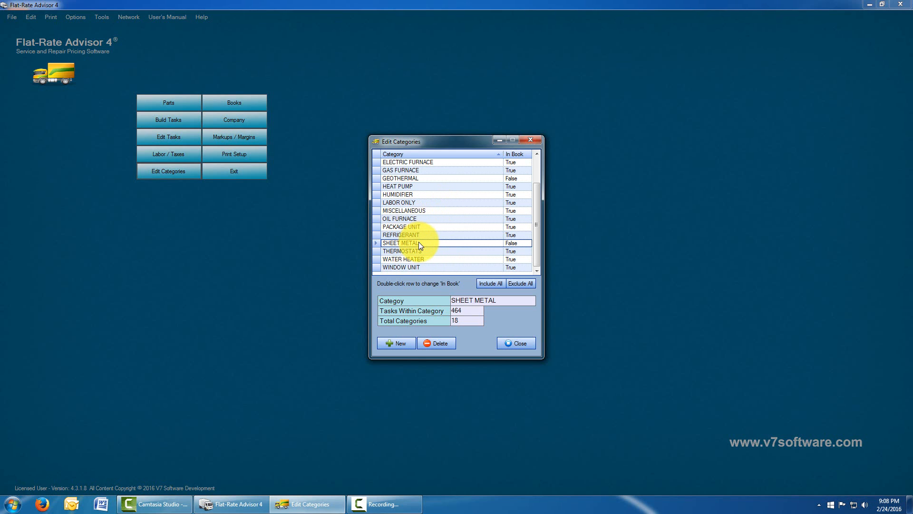
{"action": "scroll", "coordinate": [435, 212], "scroll_direction": "up", "scroll_amount": 2}
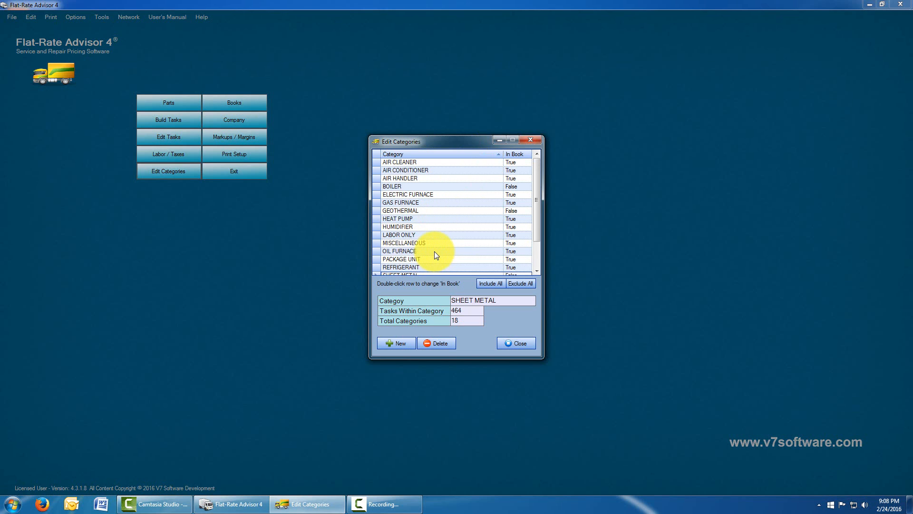
{"action": "left_click", "coordinate": [521, 343]}
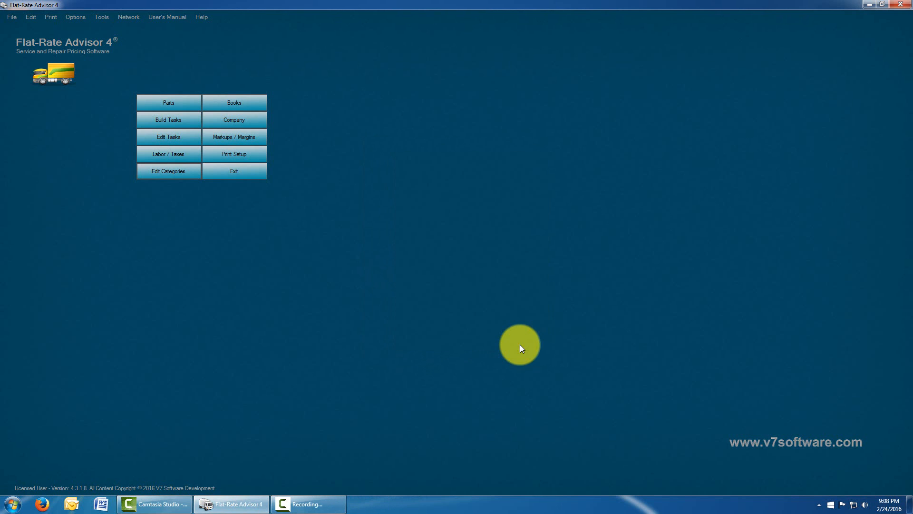
Open the books window and delete the saved book DemoBook
{"action": "left_click", "coordinate": [252, 102]}
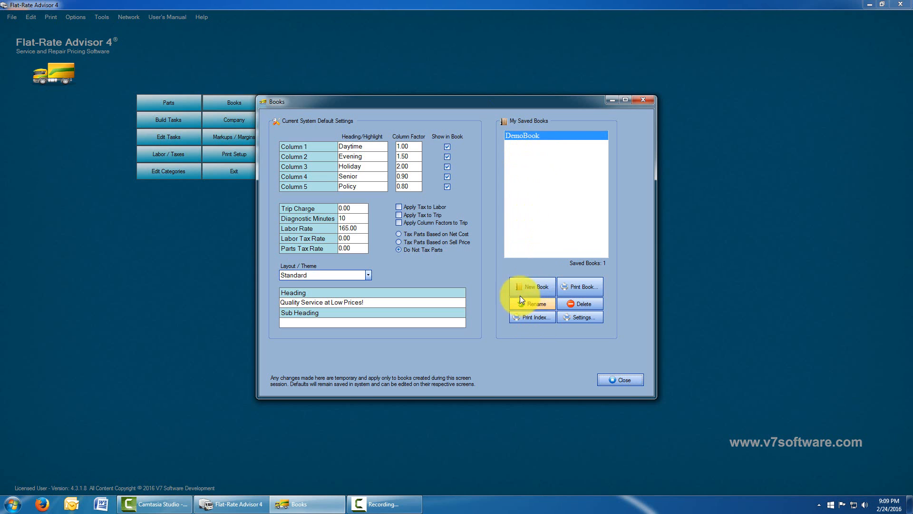
{"action": "left_click", "coordinate": [599, 305]}
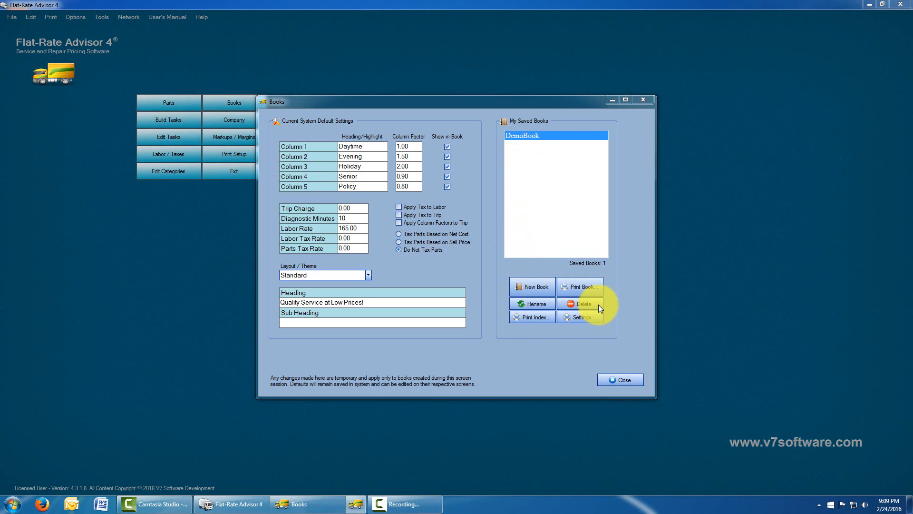
{"action": "left_click", "coordinate": [500, 273]}
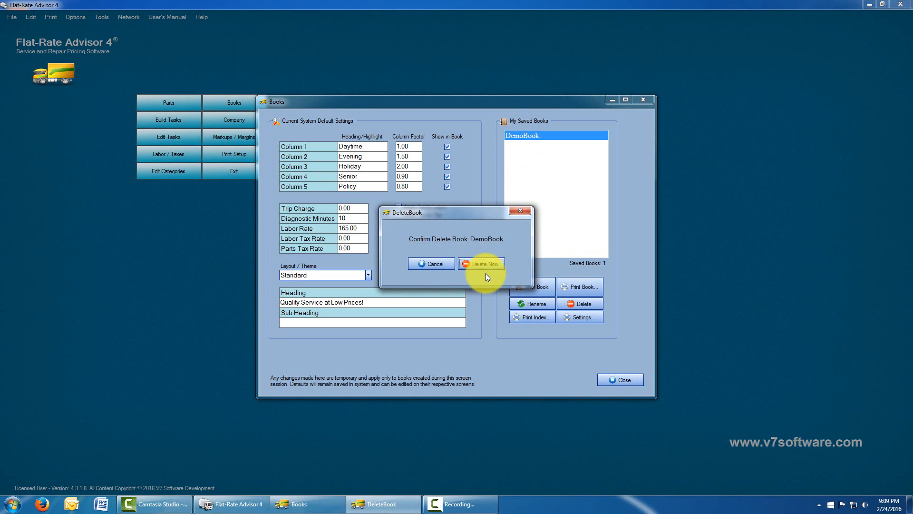
{"action": "left_click", "coordinate": [483, 265]}
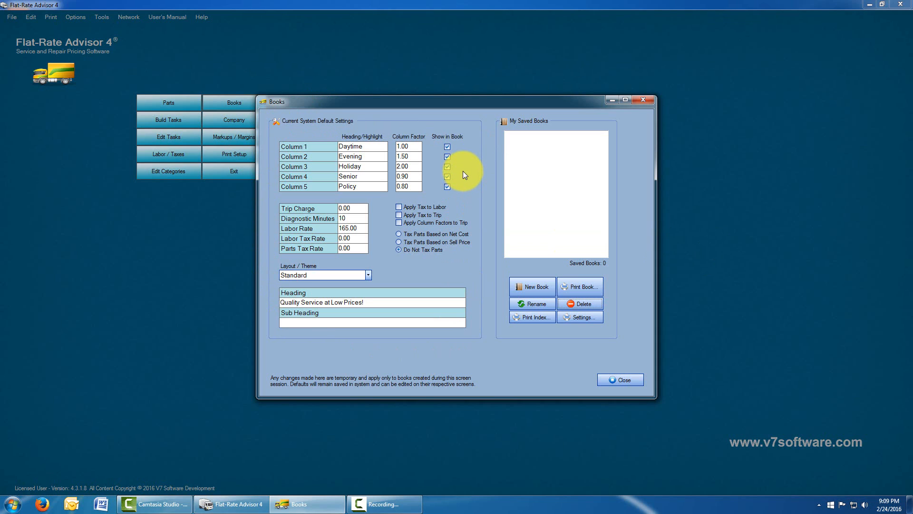
Create a new book named "My Book No. 1" with the preset category selection, sorting repairs by description within groups
{"action": "left_click", "coordinate": [545, 290]}
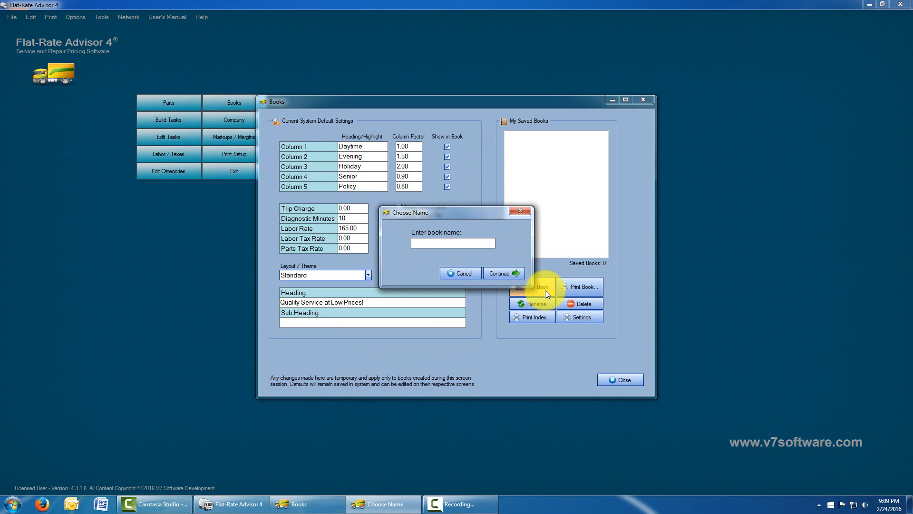
{"action": "type", "text": "M"}
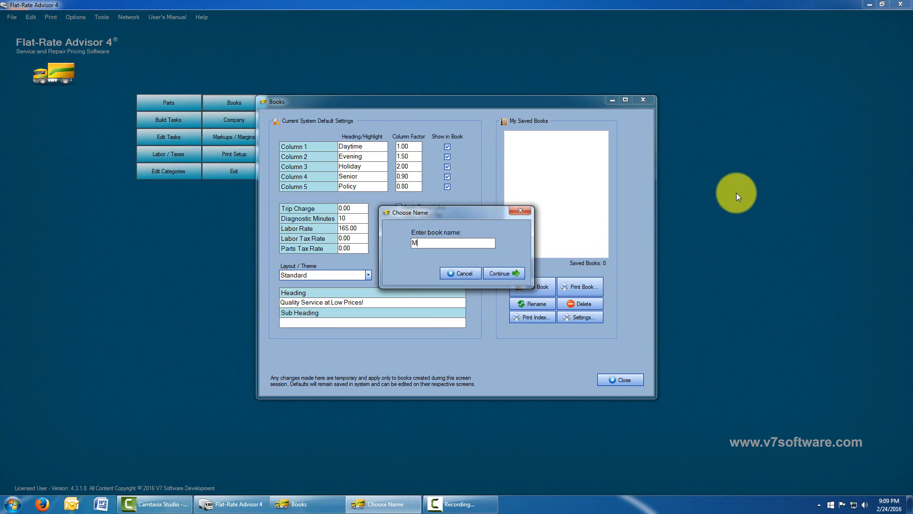
{"action": "type", "text": "y Book No. 1"}
{"action": "left_click", "coordinate": [503, 274]}
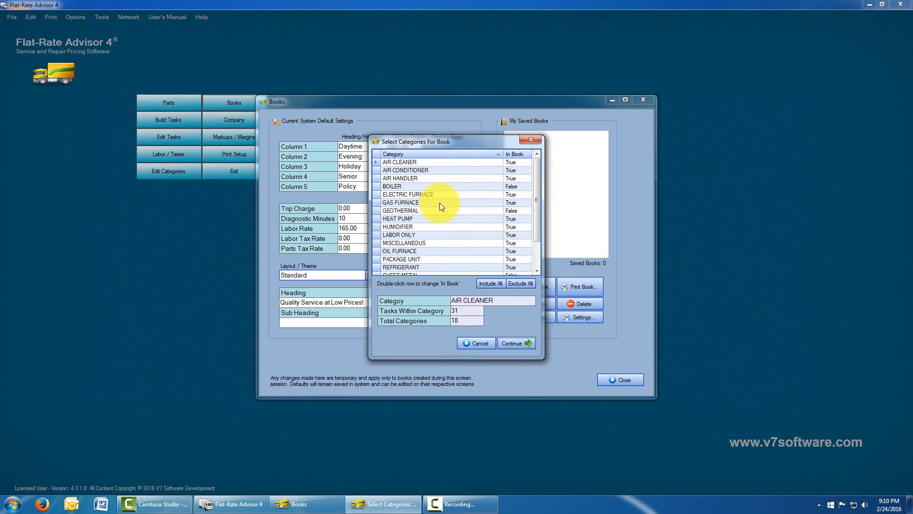
{"action": "left_click", "coordinate": [513, 342]}
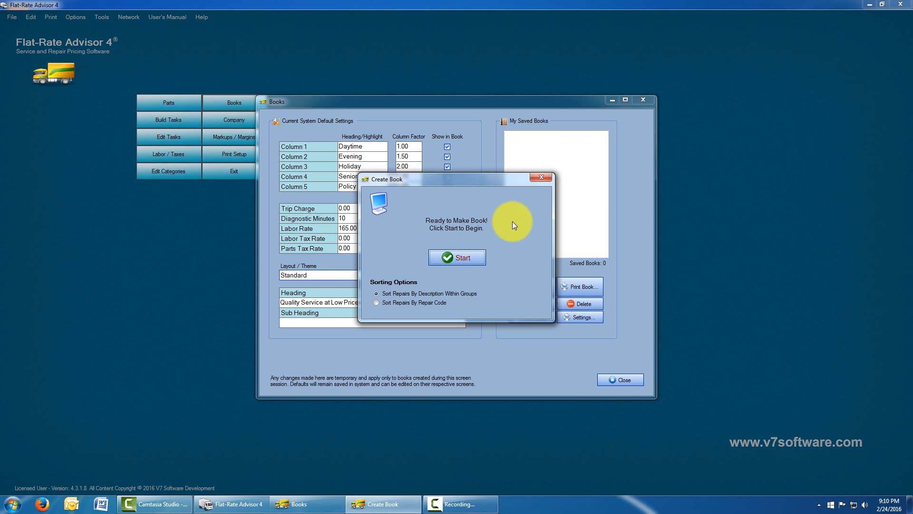
{"action": "left_click", "coordinate": [470, 257]}
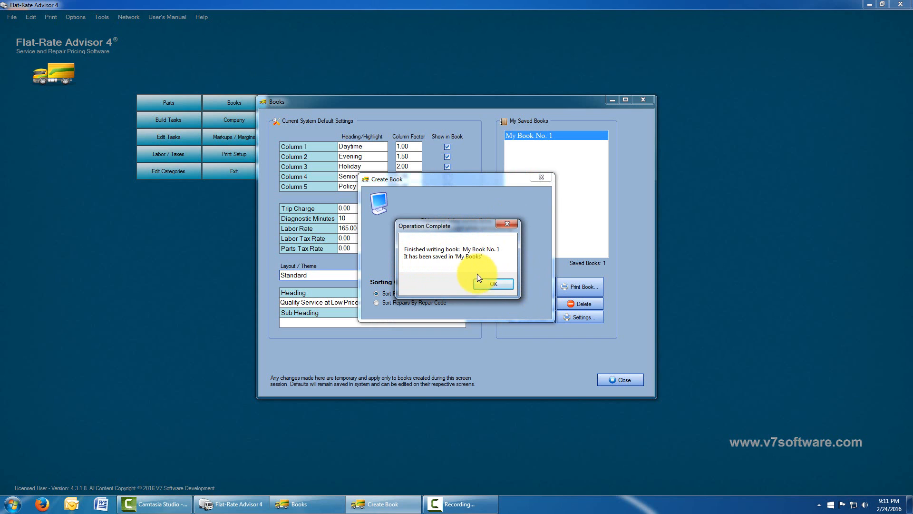
{"action": "left_click", "coordinate": [490, 285]}
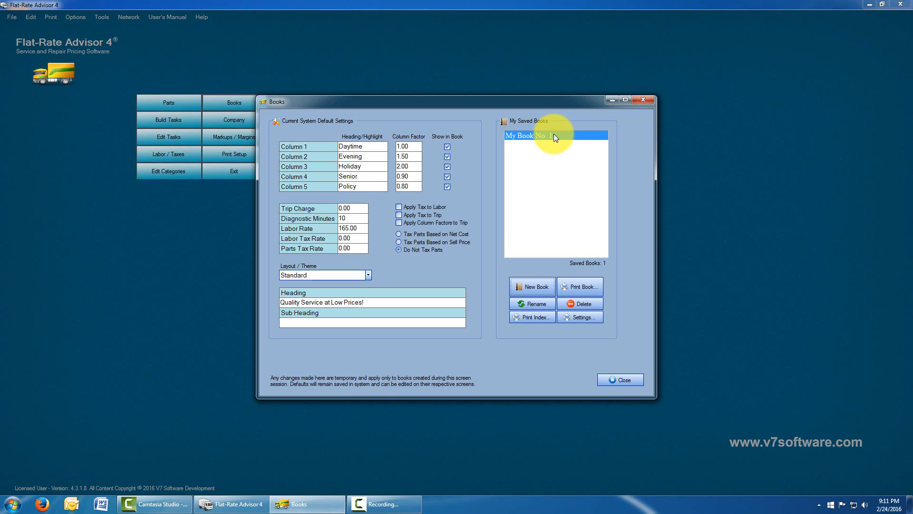
Open My Book No. 1 in the print view and examine the subgroups of its categories, such as Air Conditioner
{"action": "left_click", "coordinate": [583, 287]}
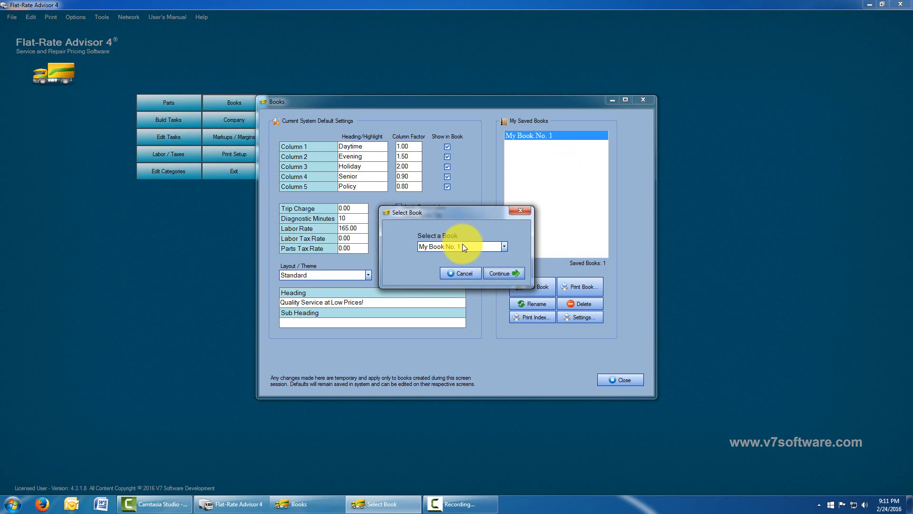
{"action": "left_click", "coordinate": [499, 273]}
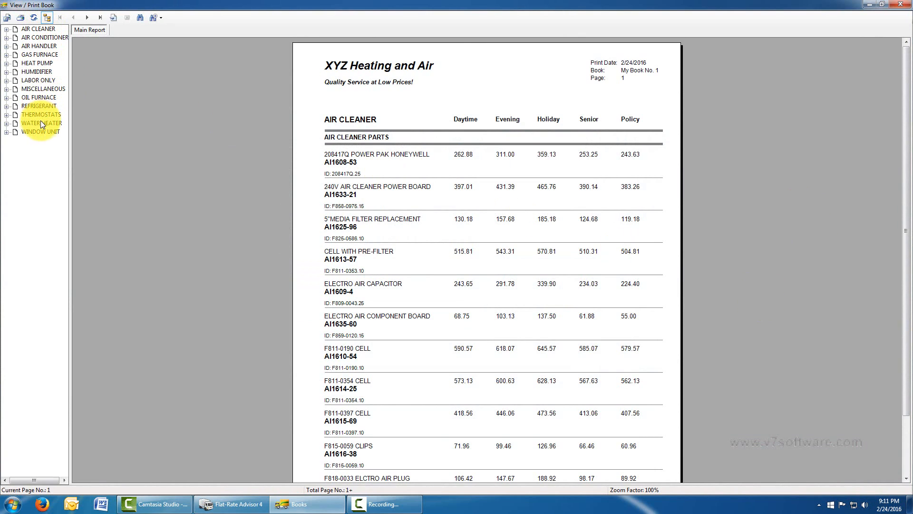
{"action": "left_click", "coordinate": [6, 37]}
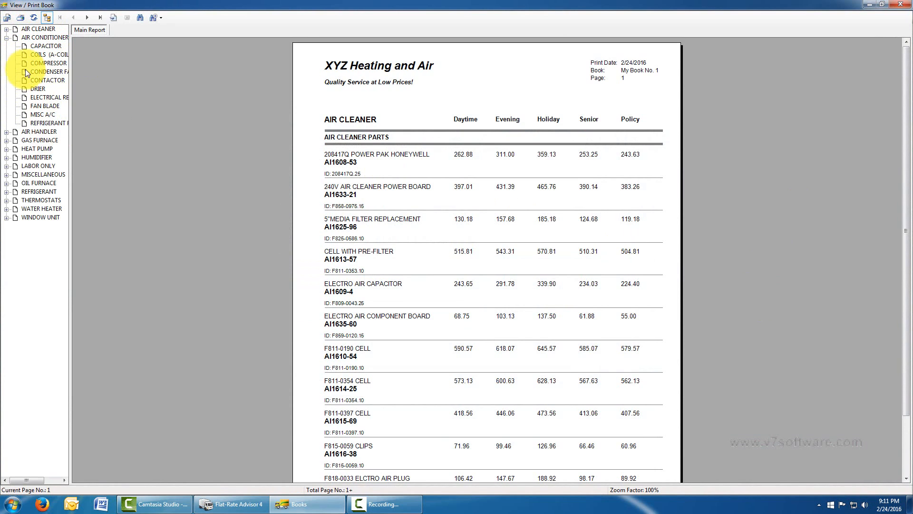
{"action": "left_click", "coordinate": [6, 38]}
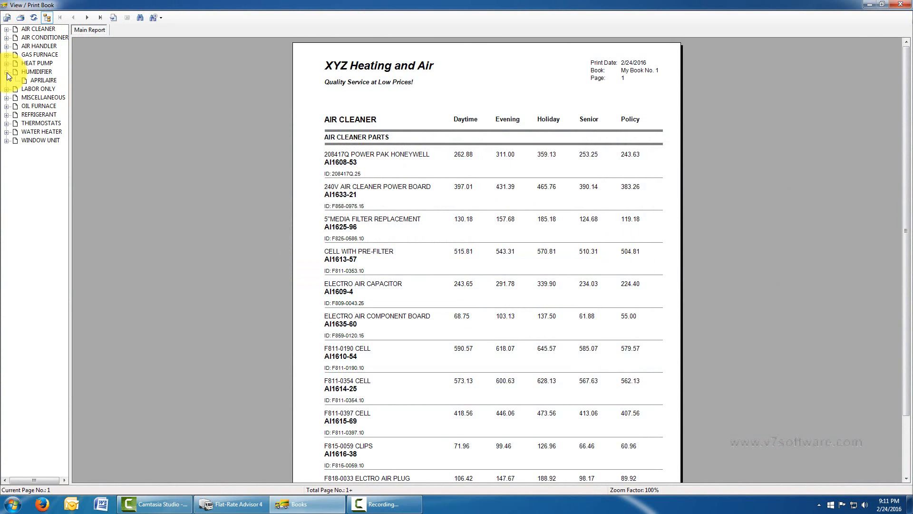
Page forward through the book to page 8 and display the available zoom levels
{"action": "left_click", "coordinate": [85, 18]}
{"action": "left_click", "coordinate": [86, 18]}
{"action": "left_click", "coordinate": [86, 18]}
{"action": "left_click", "coordinate": [85, 18]}
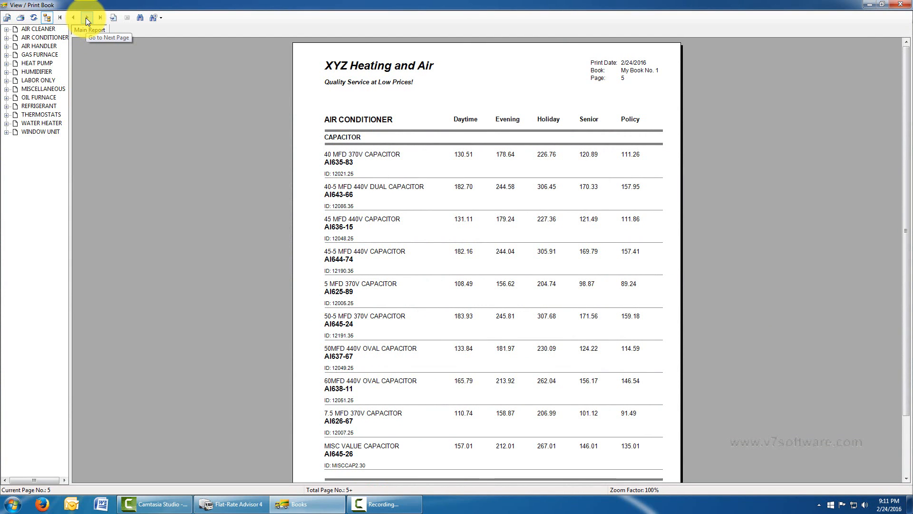
{"action": "left_click", "coordinate": [85, 18]}
{"action": "left_click", "coordinate": [85, 18]}
{"action": "left_click", "coordinate": [85, 19]}
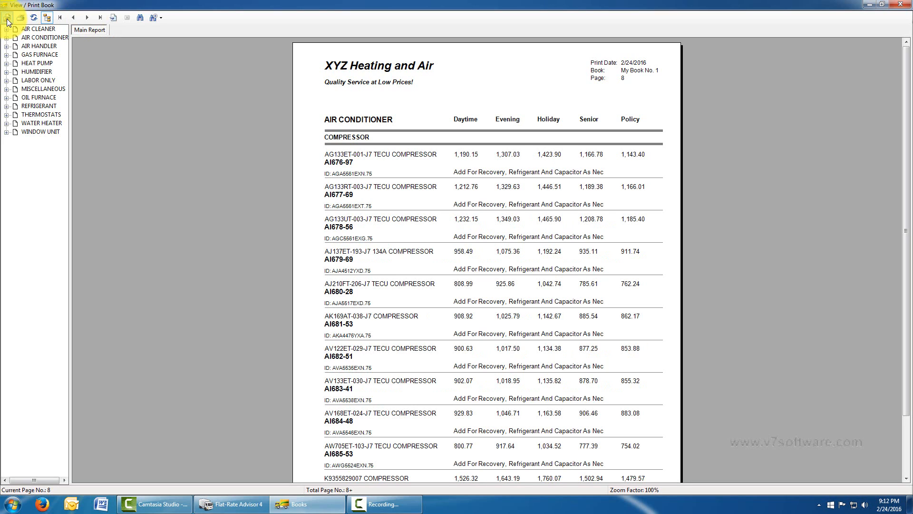
{"action": "left_click", "coordinate": [153, 18]}
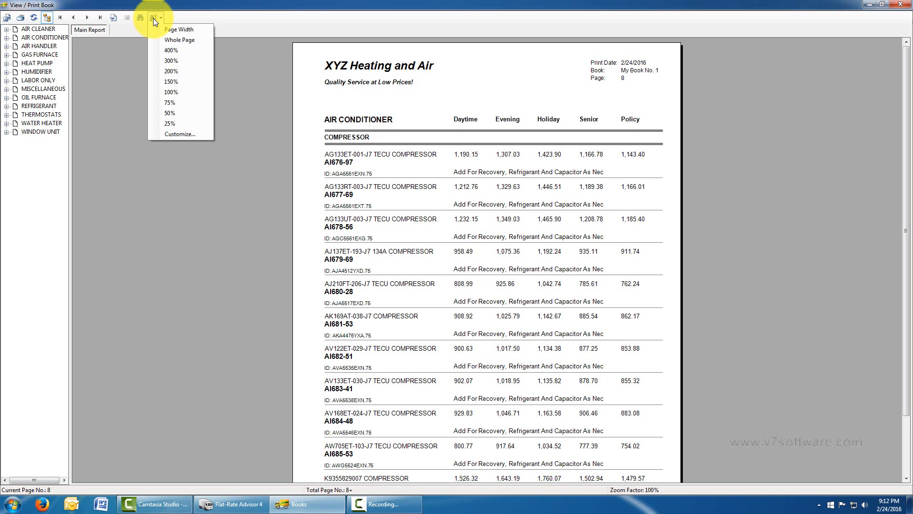
View page 8 of the book at 150% zoom and return it to 100%
{"action": "left_click", "coordinate": [170, 82]}
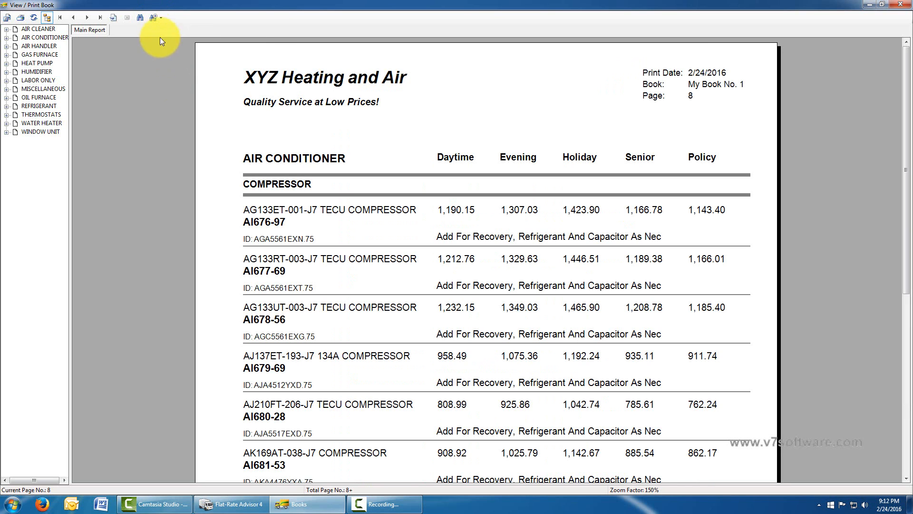
{"action": "left_click", "coordinate": [153, 17]}
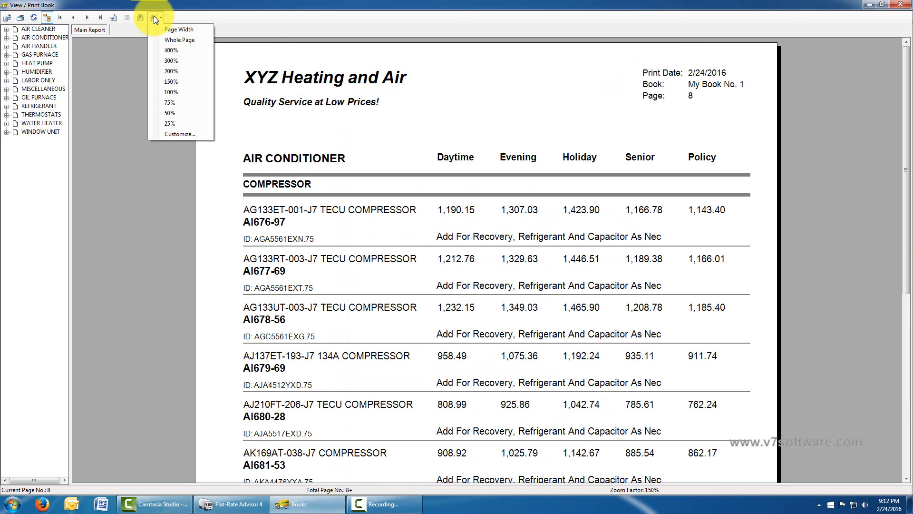
{"action": "left_click", "coordinate": [169, 92]}
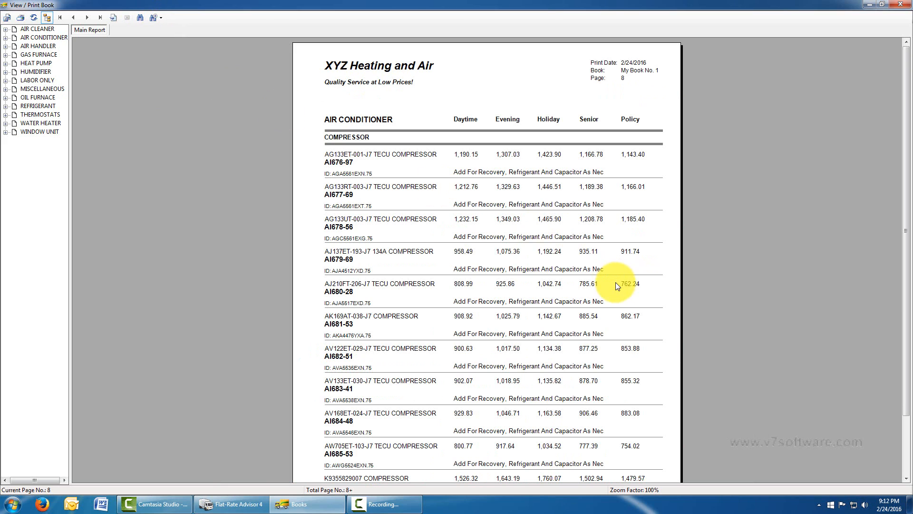
Examine the compressor listings down to the end of page 8 and close the print view and the books window
{"action": "left_click_drag", "start_coordinate": [909, 172], "coordinate": [908, 307]}
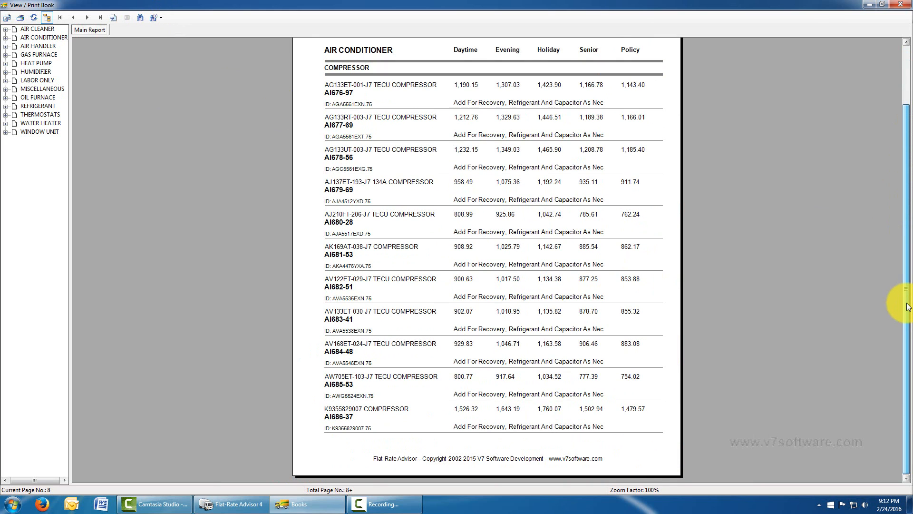
{"action": "left_click_drag", "start_coordinate": [907, 307], "coordinate": [899, 202]}
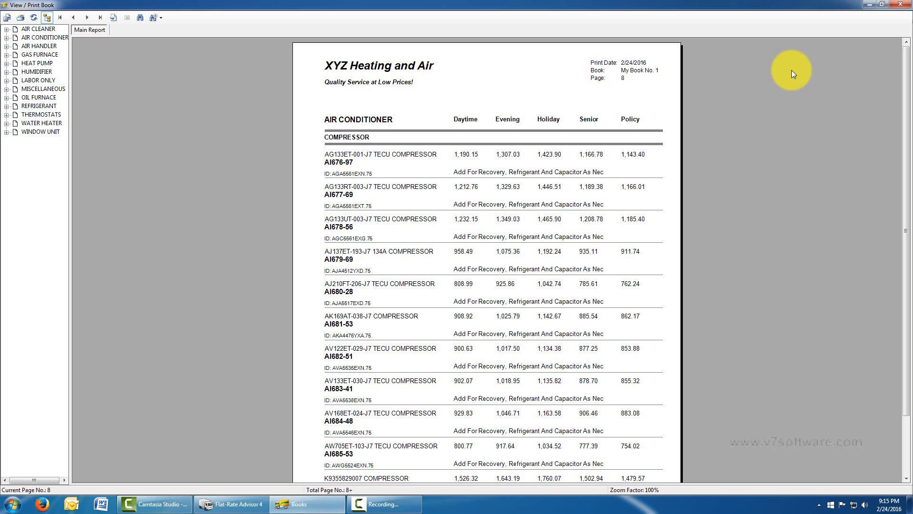
{"action": "left_click", "coordinate": [901, 4]}
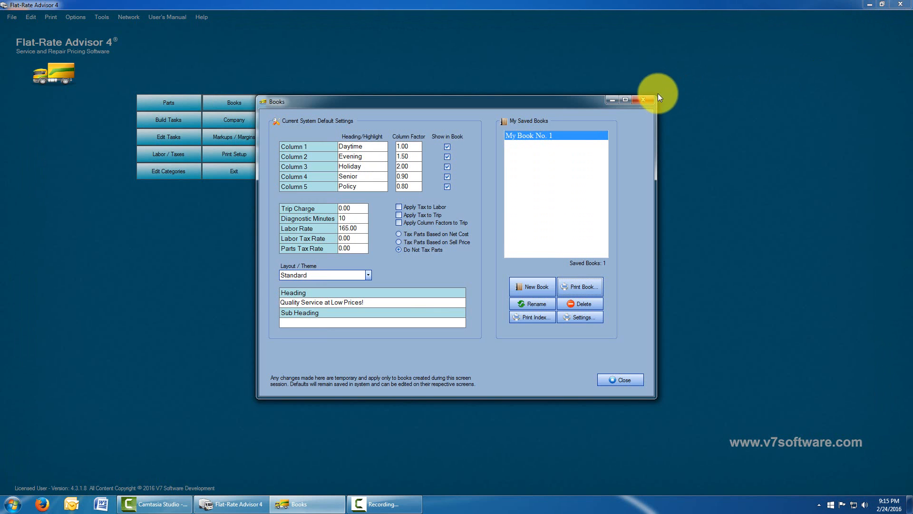
{"action": "left_click", "coordinate": [644, 102]}
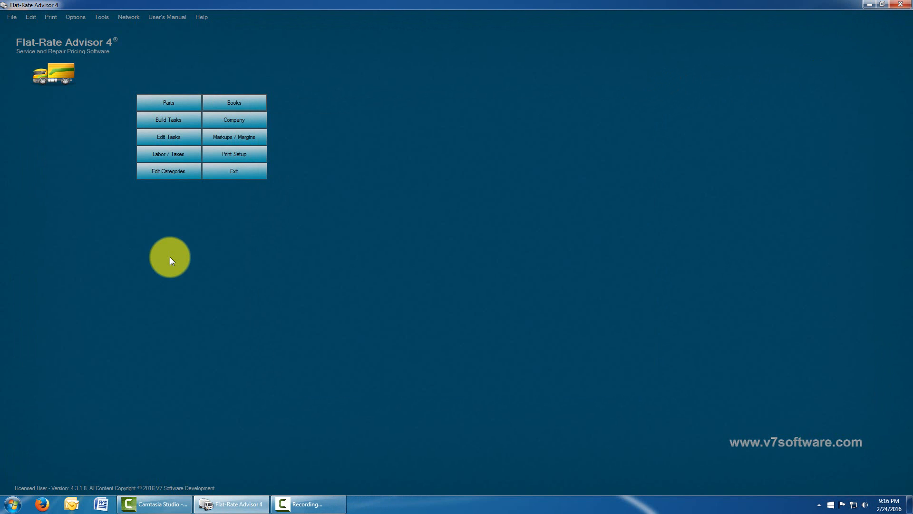
Open the labor and tax settings and exclude column 4, Senior, from the book
{"action": "left_click", "coordinate": [175, 154]}
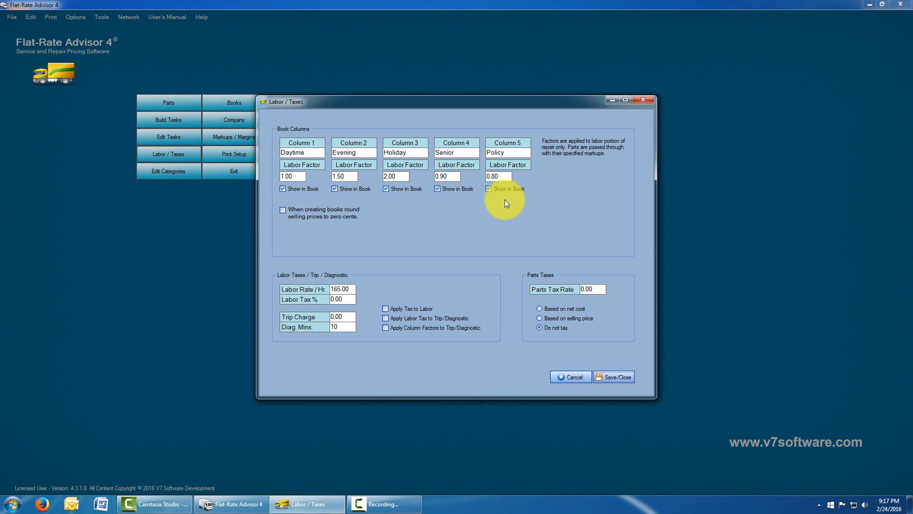
{"action": "left_click", "coordinate": [438, 188]}
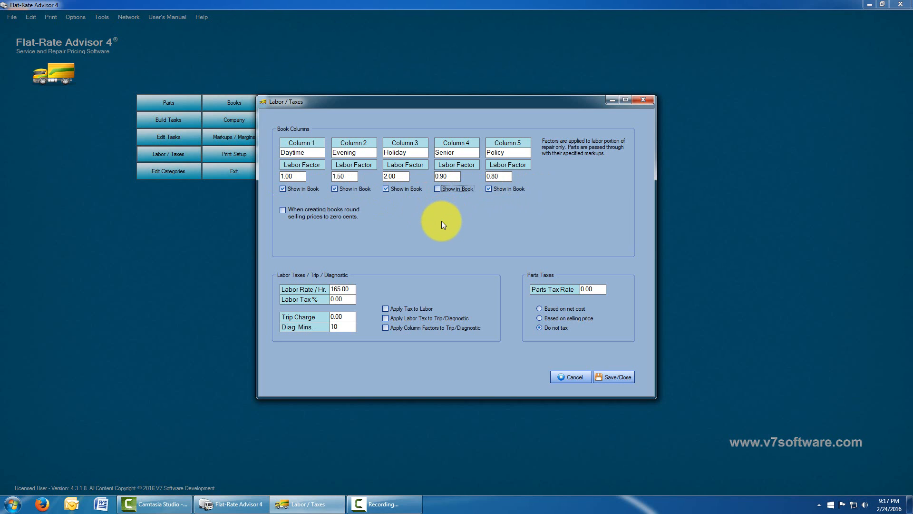